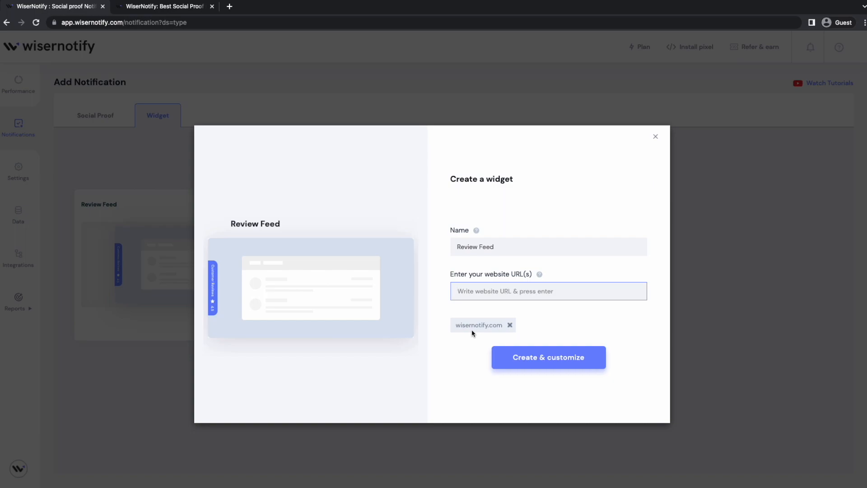
# Create the Review Feed widget for wisernotify.com and change its template to the second design, with Facebook and Google star ratings
pyautogui.click(515, 359)
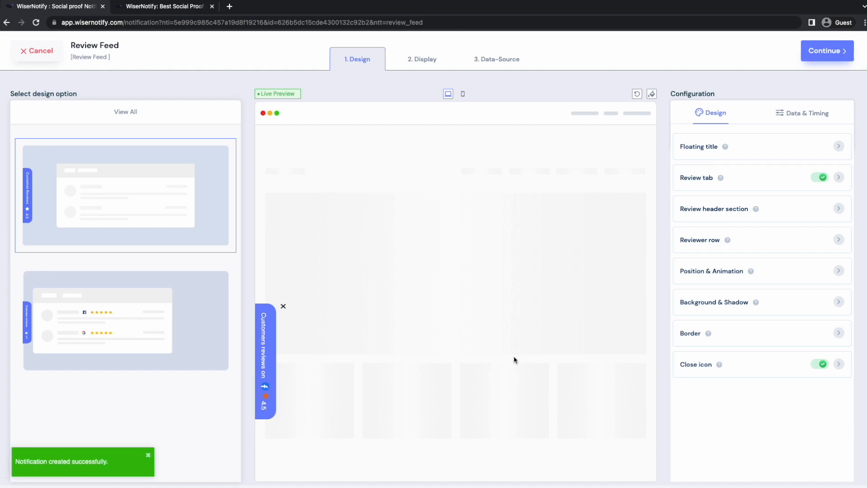
pyautogui.click(209, 301)
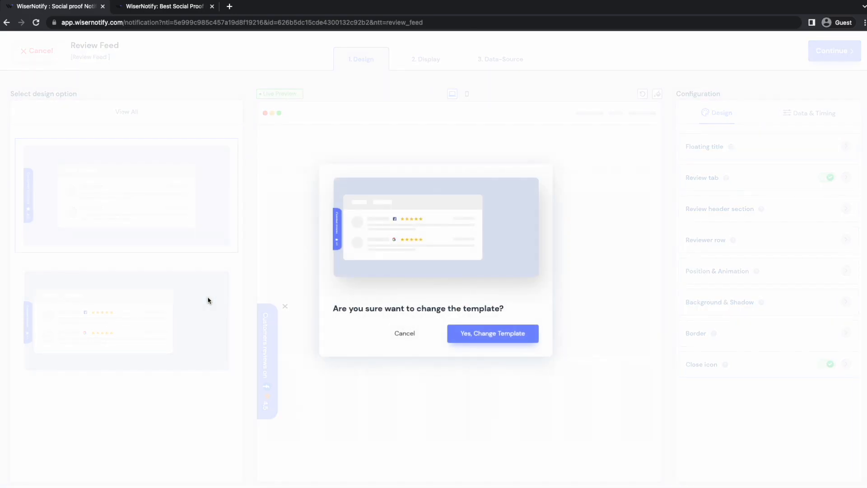
pyautogui.click(498, 334)
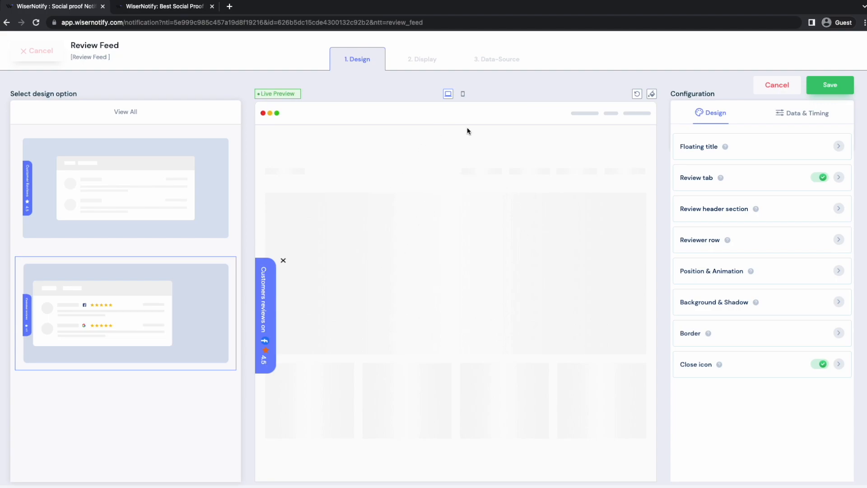
# Preview the widget in mobile and desktop view and expand its floating customer reviews tab
pyautogui.click(464, 95)
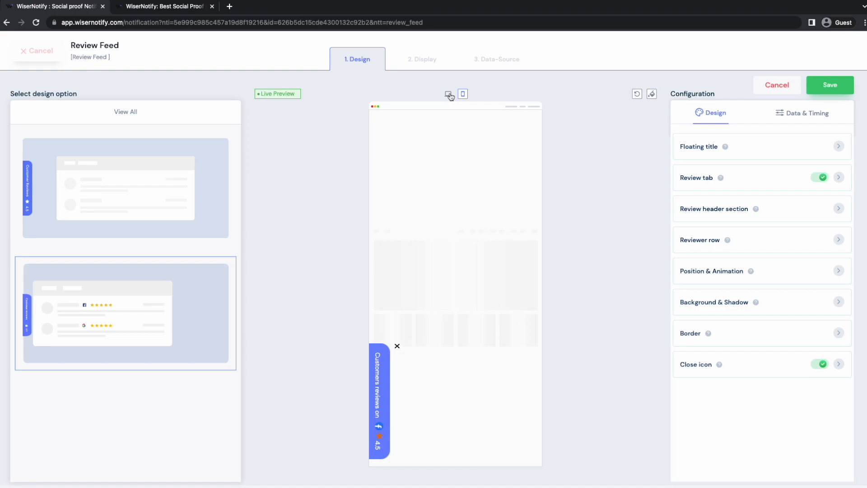
pyautogui.click(448, 94)
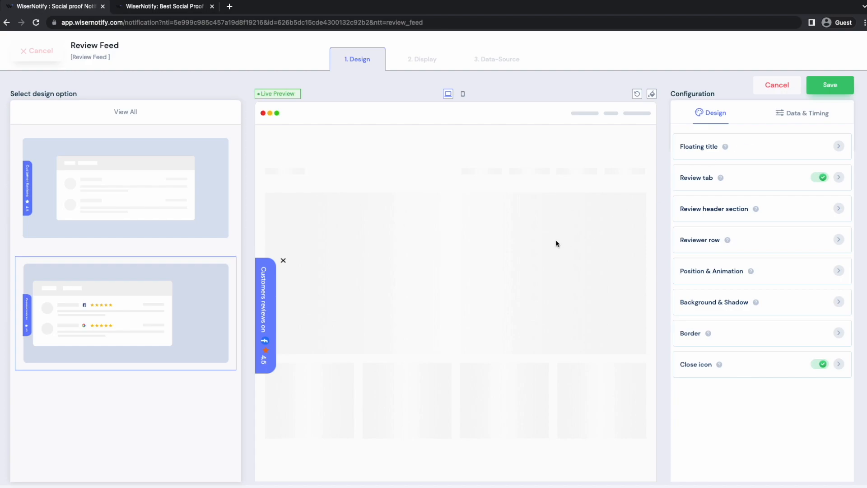
pyautogui.click(273, 308)
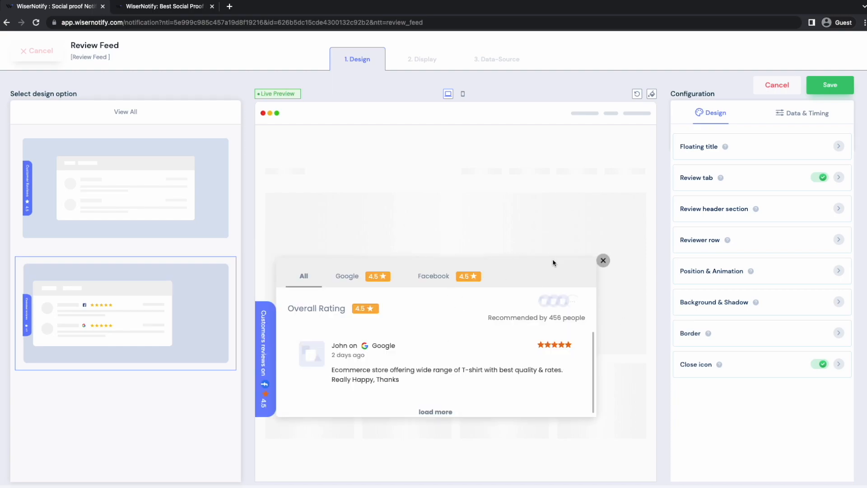
# Examine the floating title and review tab settings, switching the review tab off and back on
pyautogui.click(760, 152)
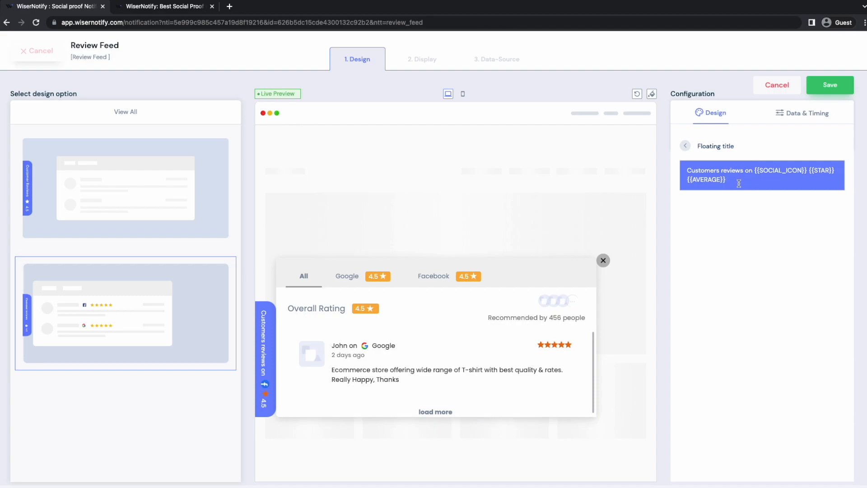
pyautogui.click(686, 148)
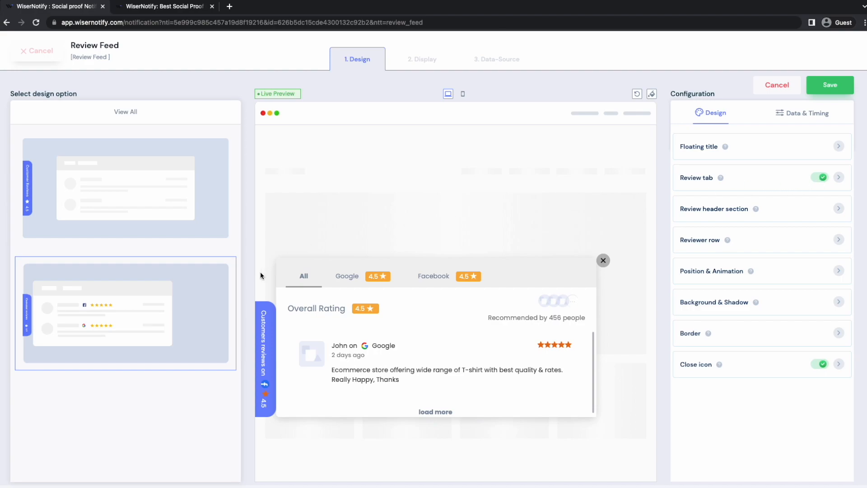
pyautogui.click(819, 179)
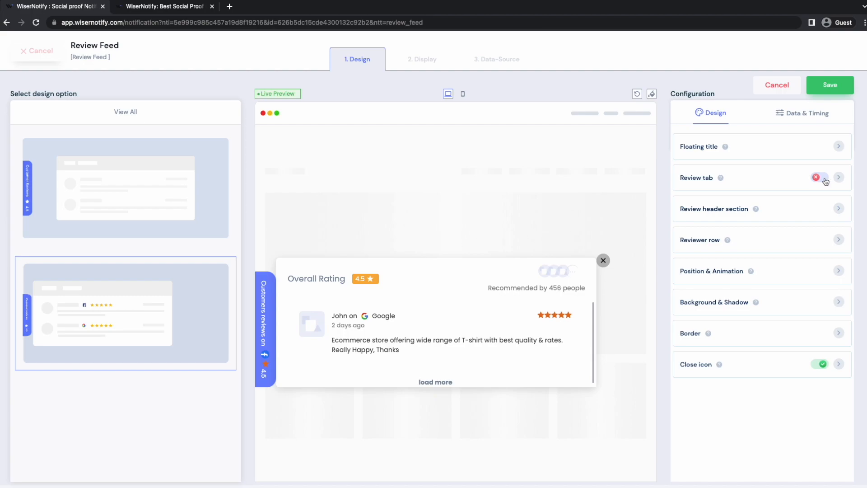
pyautogui.click(826, 180)
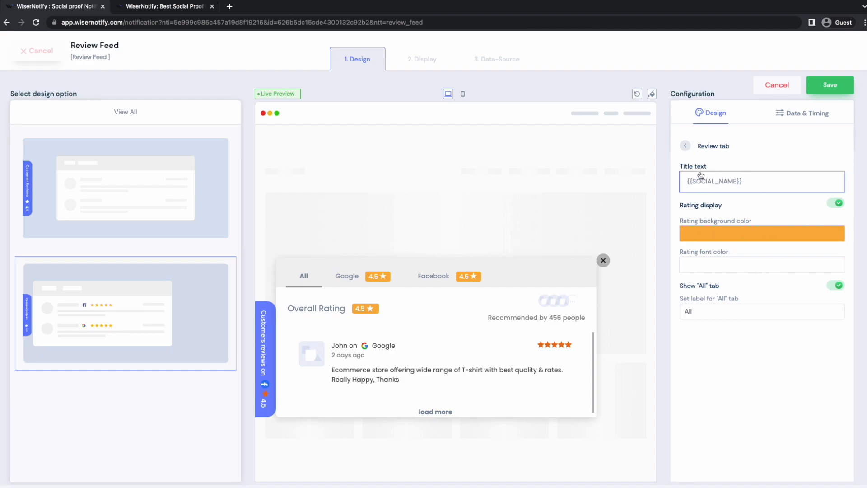
pyautogui.click(685, 146)
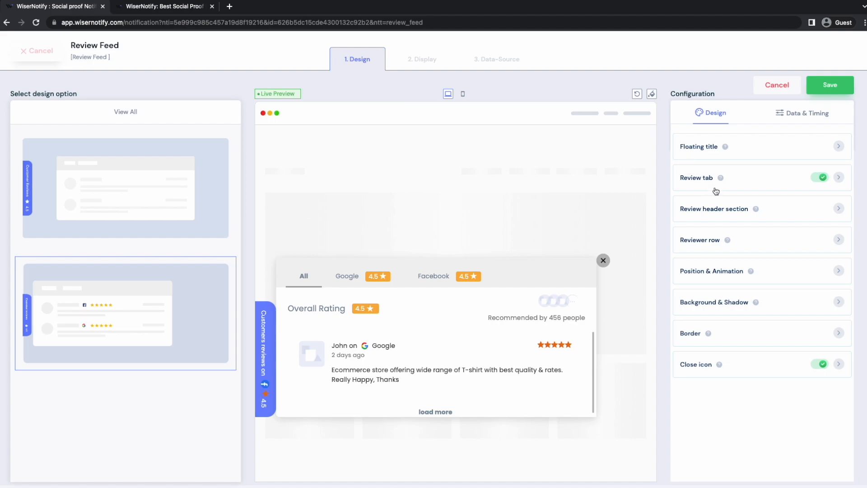
# Examine the review header section settings while previewing the Google and Facebook reviews in the widget
pyautogui.click(710, 215)
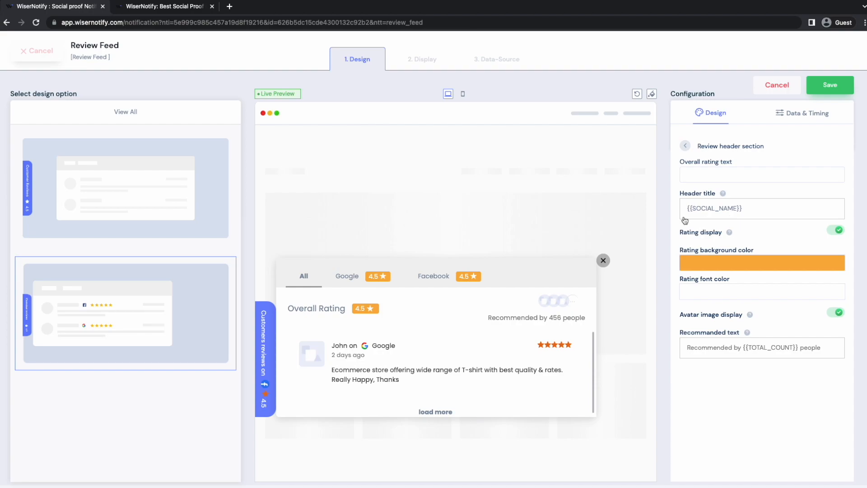
pyautogui.click(336, 277)
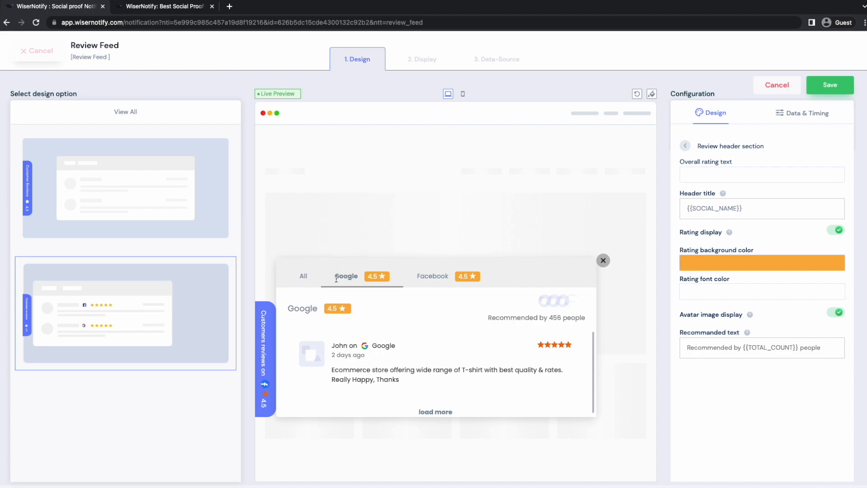
pyautogui.click(437, 279)
pyautogui.click(354, 283)
pyautogui.click(687, 147)
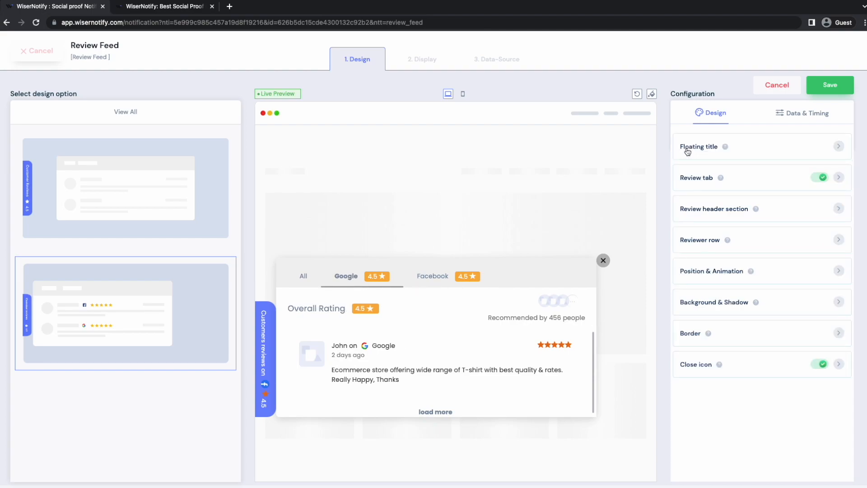
# Examine the reviewer row settings, including the dynamic reviewer icon and the text lines
pyautogui.click(704, 243)
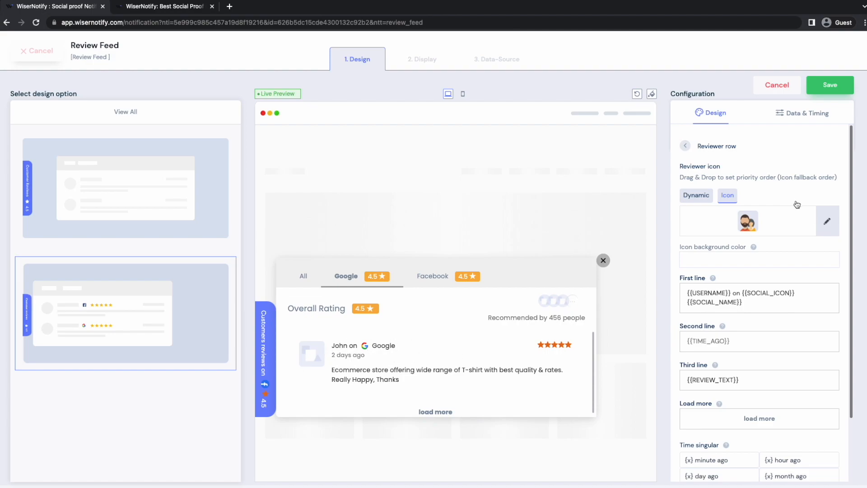
pyautogui.click(697, 199)
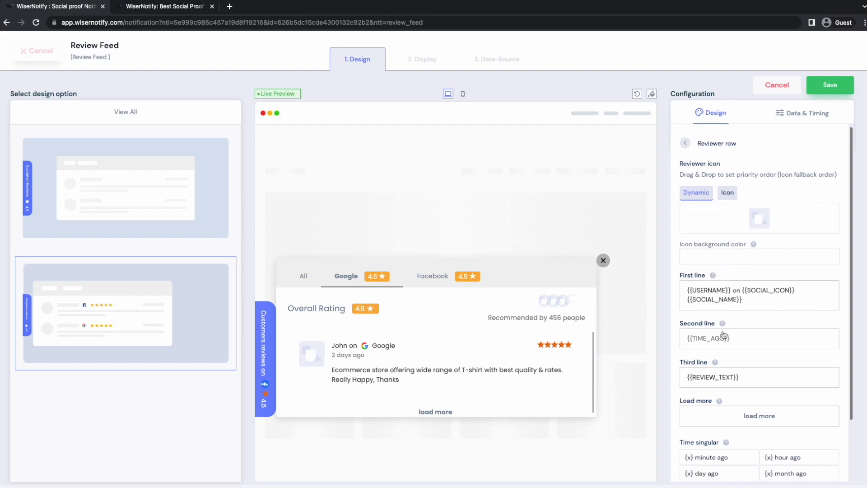
pyautogui.scroll(-3, 724, 334)
pyautogui.scroll(3, 724, 334)
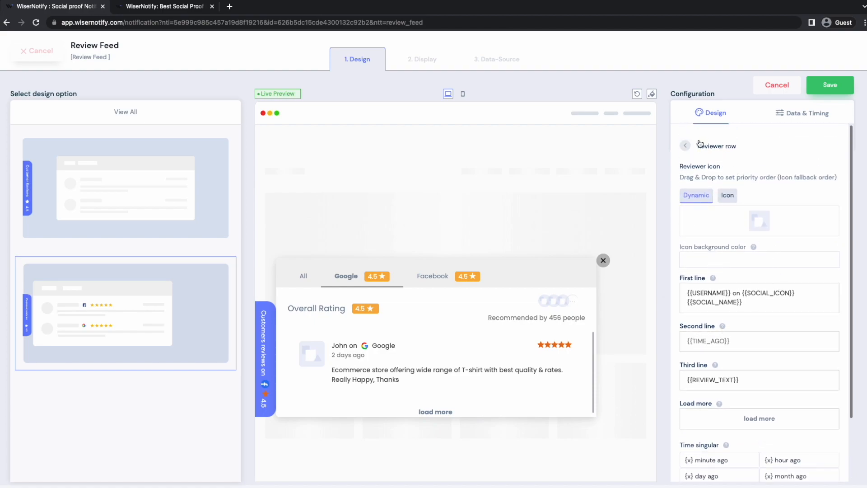
pyautogui.click(686, 147)
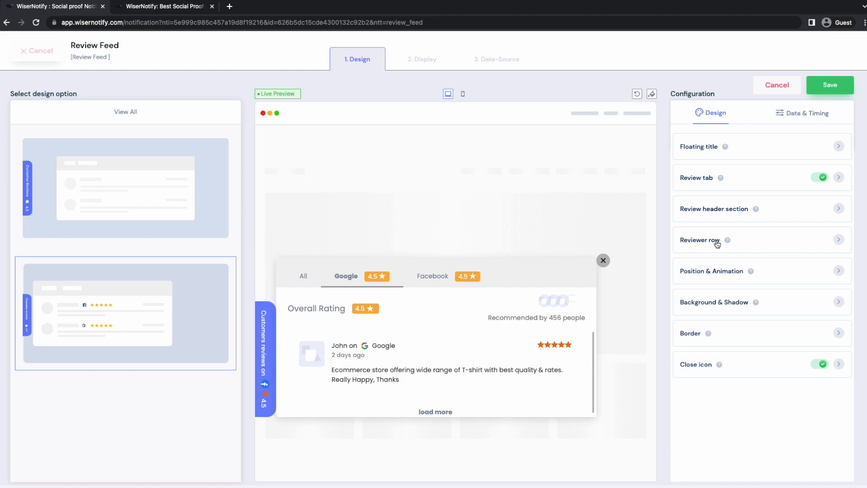
# Toggle the option to skip seen widgets in the Other setting section of the data and timing configuration
pyautogui.click(792, 117)
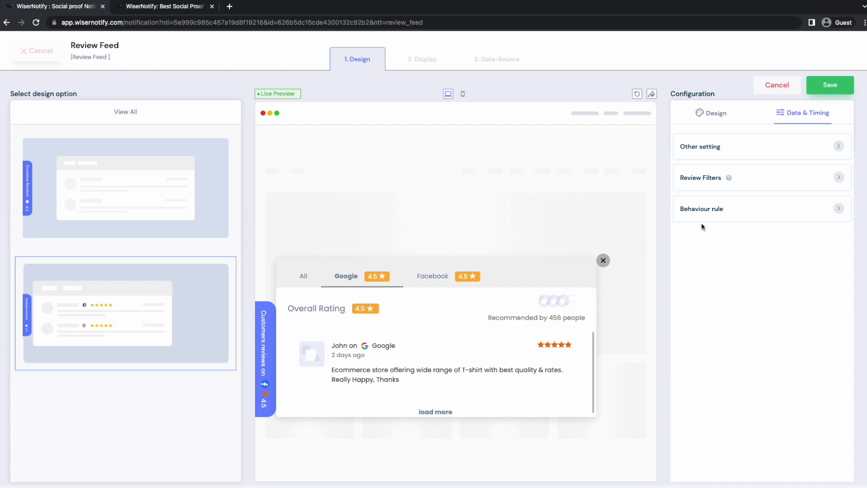
pyautogui.click(740, 157)
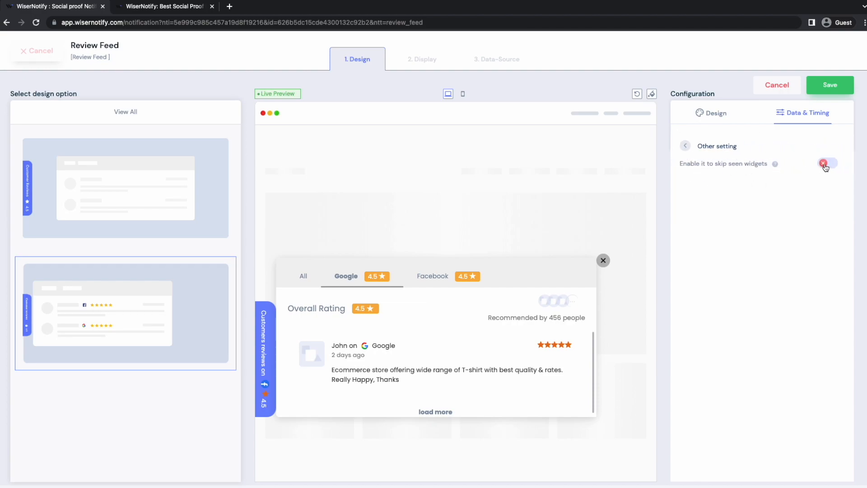
pyautogui.click(824, 166)
pyautogui.click(686, 146)
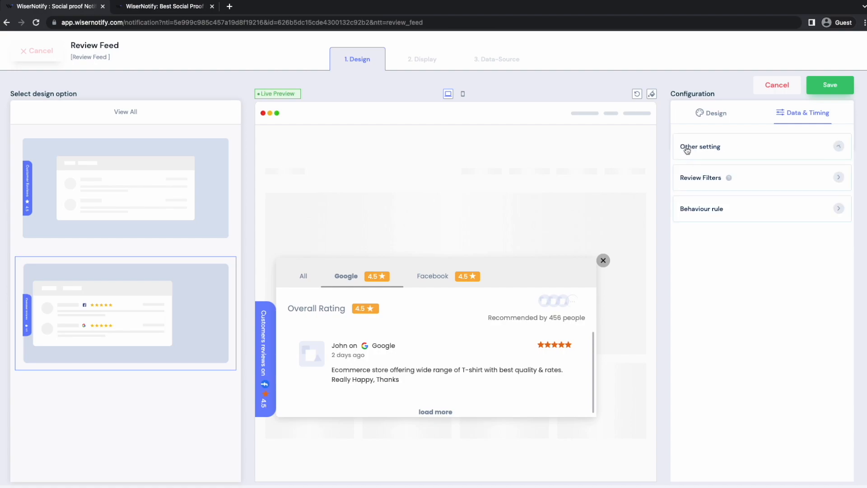
# Examine the review filters, including the options for sorting and for the number of records per page
pyautogui.click(749, 184)
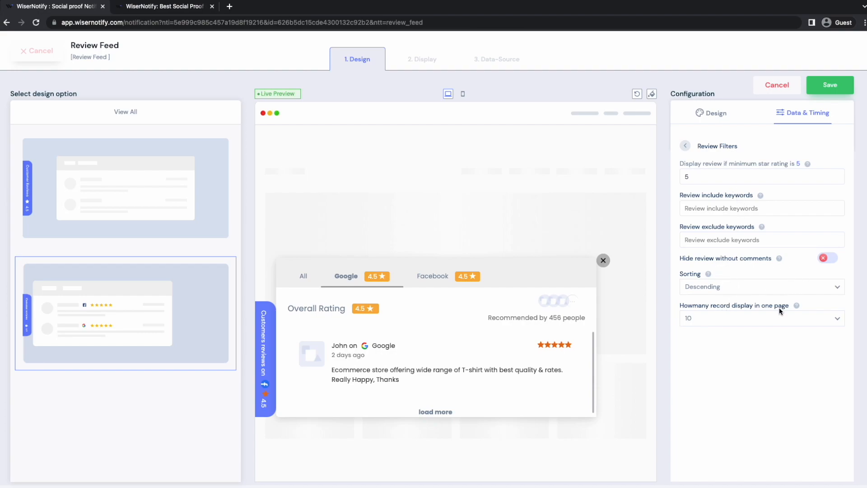
pyautogui.click(754, 285)
pyautogui.click(754, 285)
pyautogui.click(721, 322)
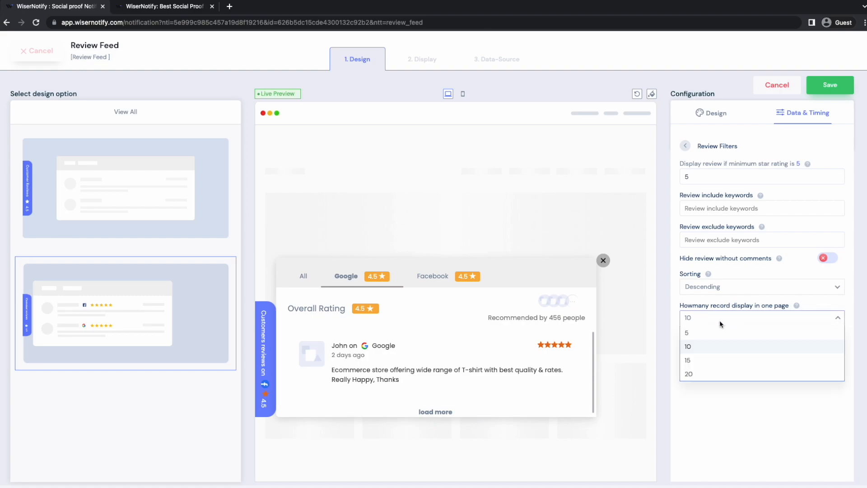
pyautogui.click(721, 324)
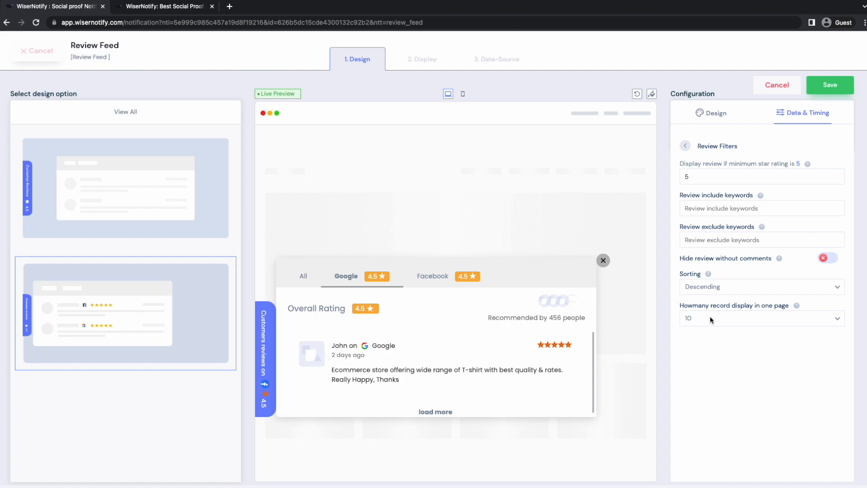
pyautogui.click(687, 147)
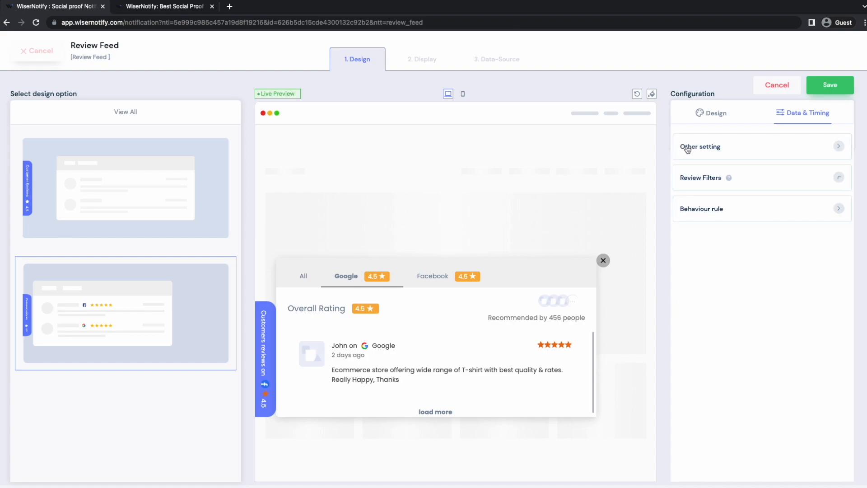
# Open the behaviour rule settings and view the start date calendar without choosing a date
pyautogui.click(694, 210)
pyautogui.click(712, 180)
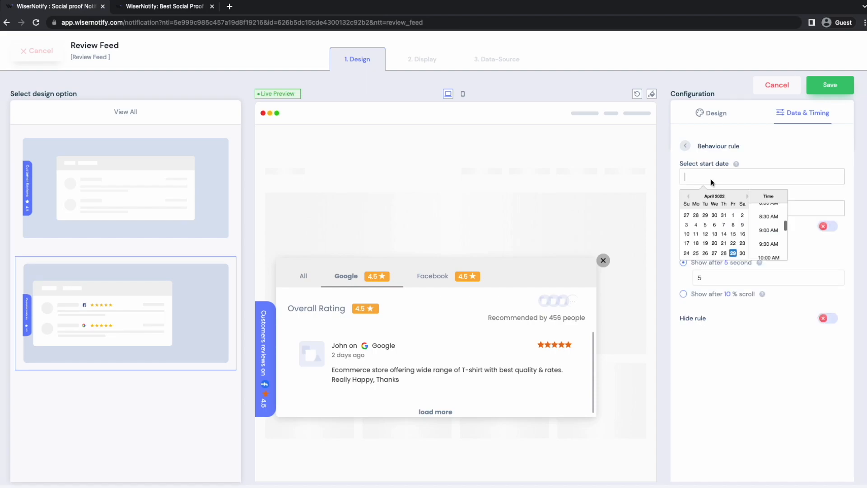
pyautogui.click(687, 147)
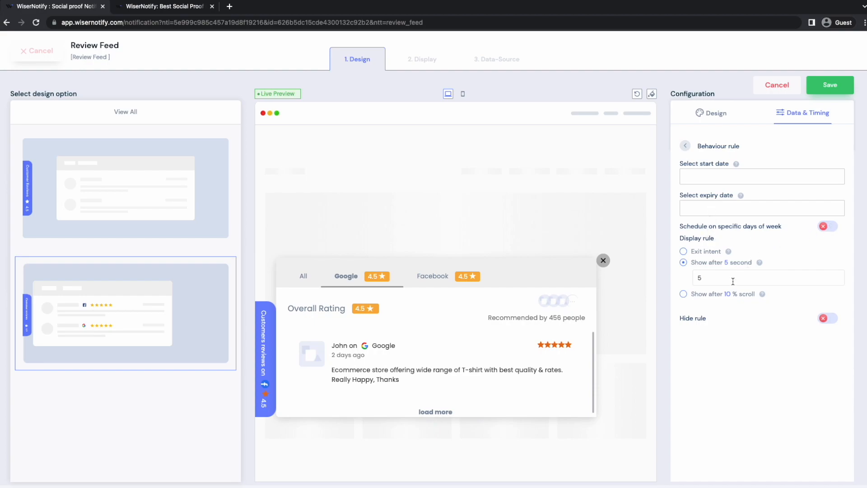
# Try the exit intent, 5-second and 10 % scroll display rules, and switch the hide rule on and off
pyautogui.click(705, 252)
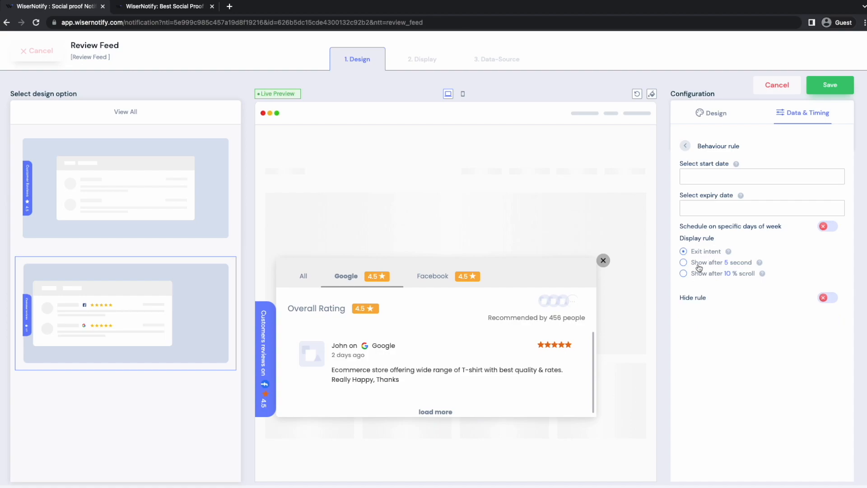
pyautogui.click(701, 264)
pyautogui.click(685, 296)
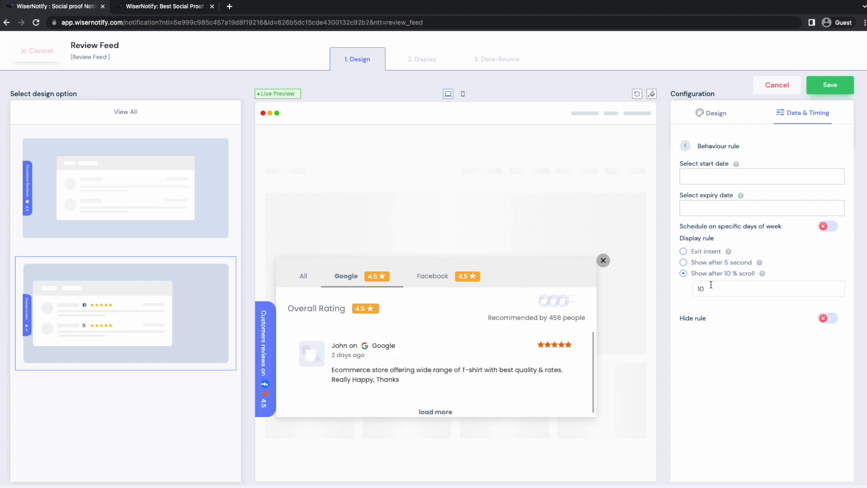
pyautogui.click(827, 320)
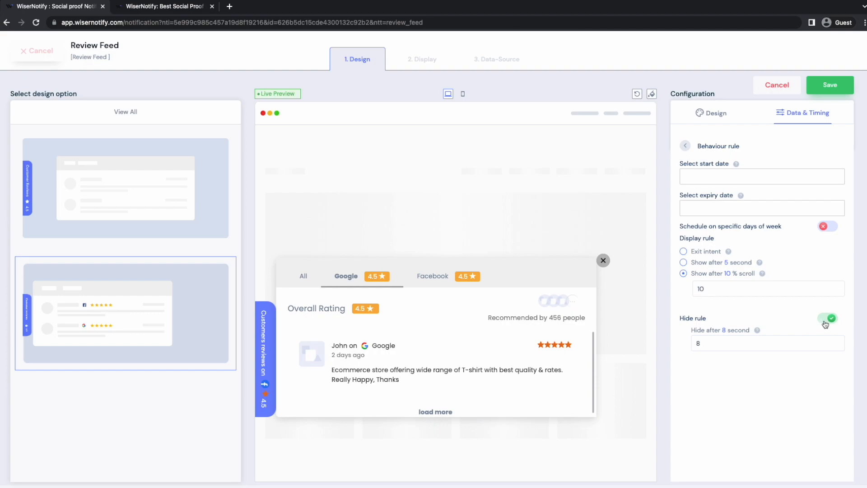
pyautogui.click(826, 321)
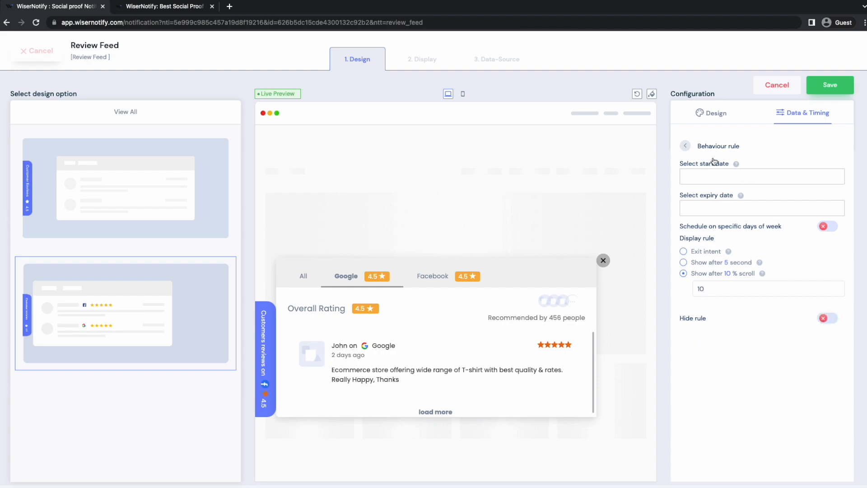
# Set the display rule to show after 5 seconds and save the notification
pyautogui.click(692, 263)
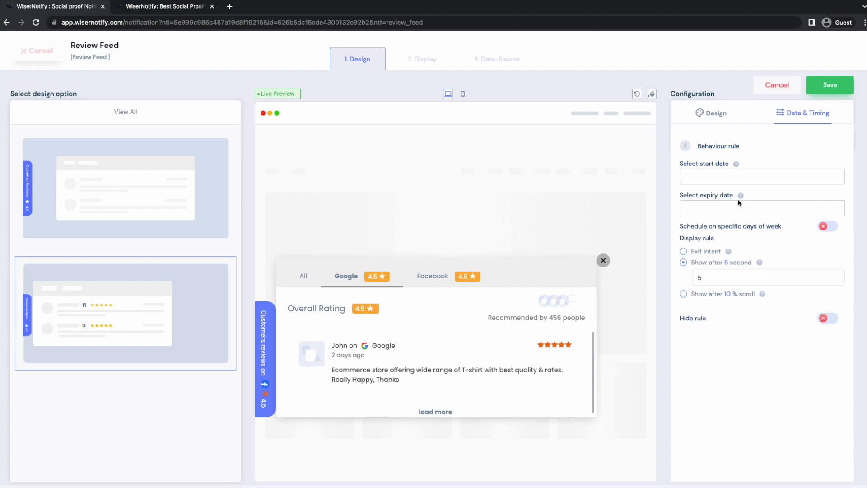
pyautogui.click(834, 85)
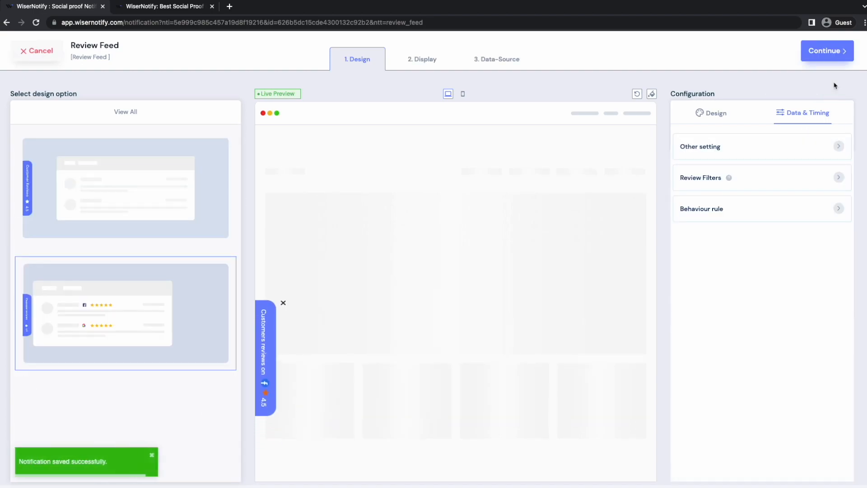
# In the display settings, try the URL-condition page option, view its condition types, and return to showing the notification on all pages
pyautogui.click(823, 51)
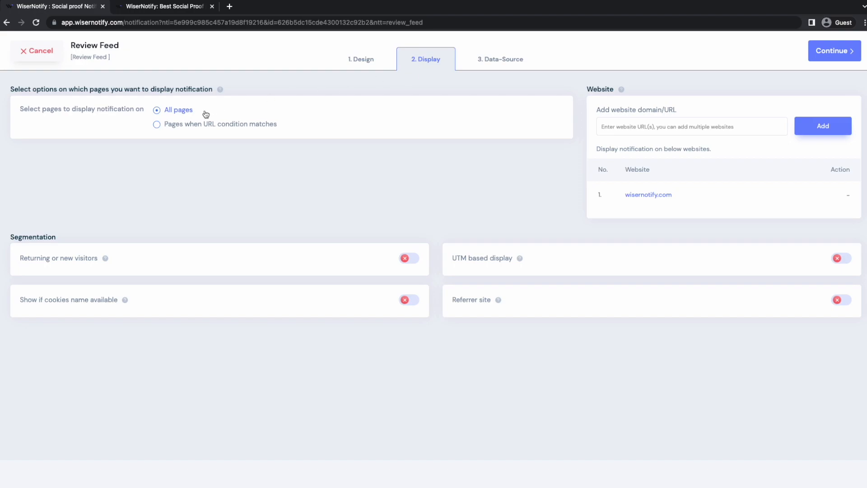
pyautogui.click(178, 130)
pyautogui.click(108, 183)
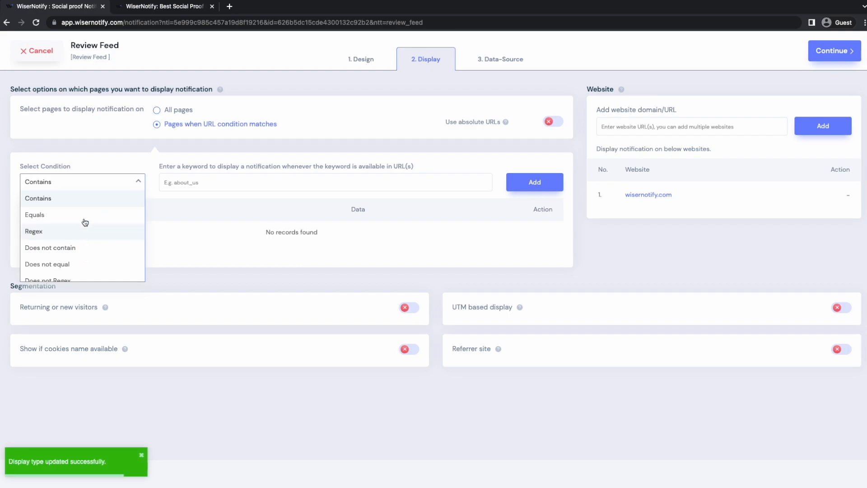
pyautogui.click(118, 185)
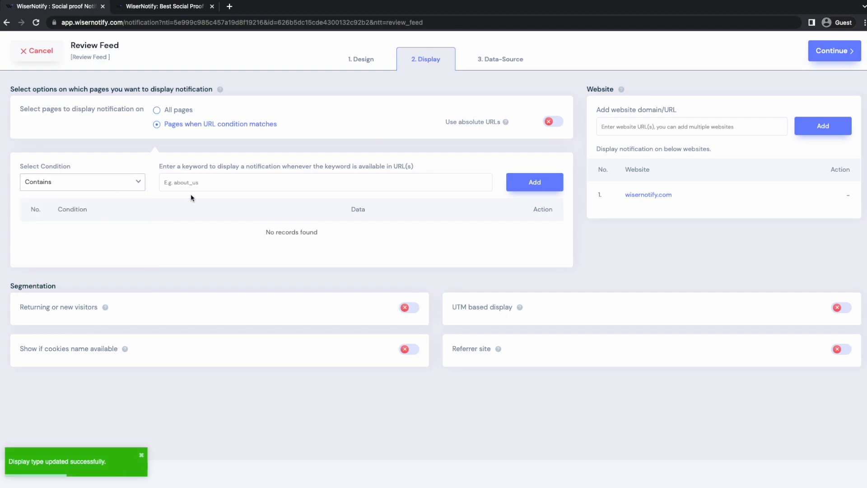
pyautogui.click(675, 127)
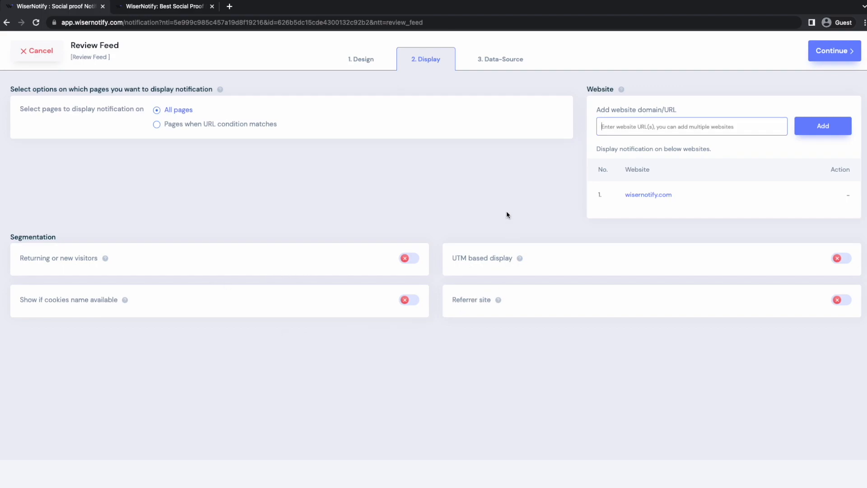
# Open the data-source settings and browse the review app integrations available to add, without connecting one
pyautogui.click(524, 67)
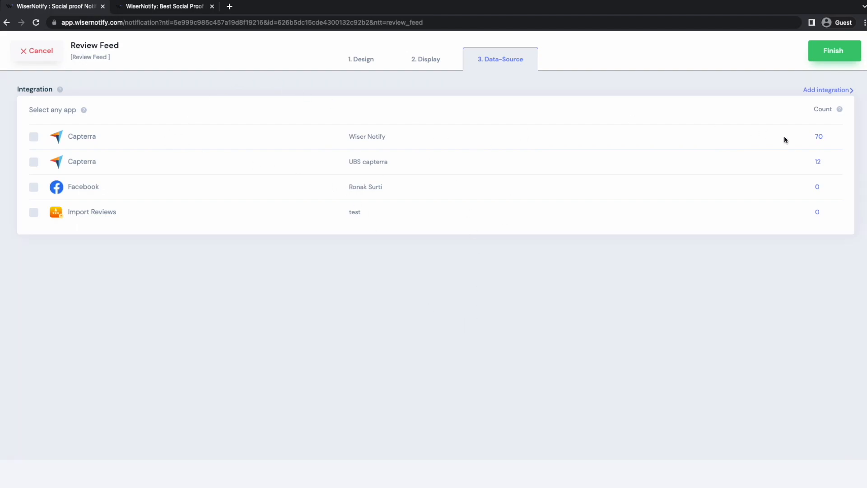
pyautogui.click(824, 92)
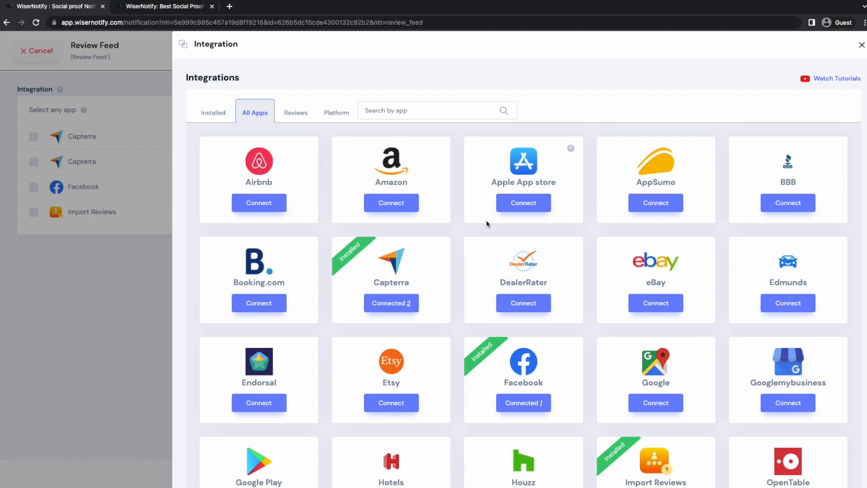
pyautogui.click(300, 110)
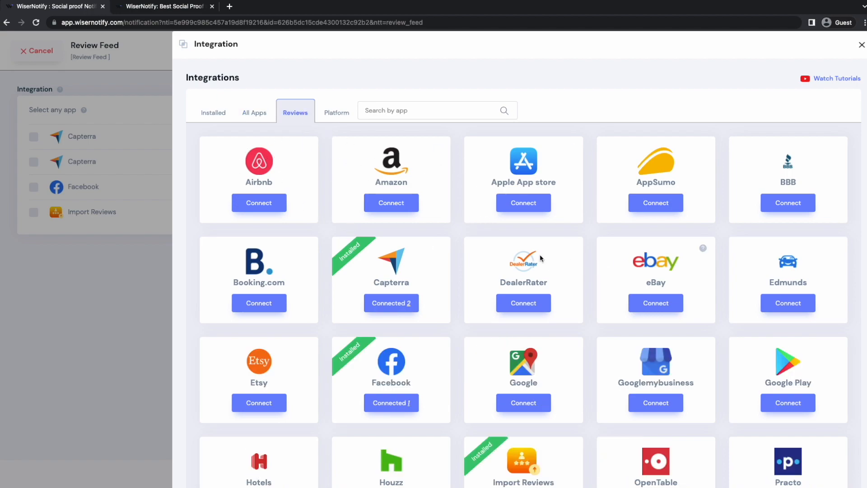
pyautogui.scroll(-2, 571, 326)
pyautogui.scroll(-3, 571, 326)
pyautogui.scroll(5, 571, 327)
pyautogui.click(153, 283)
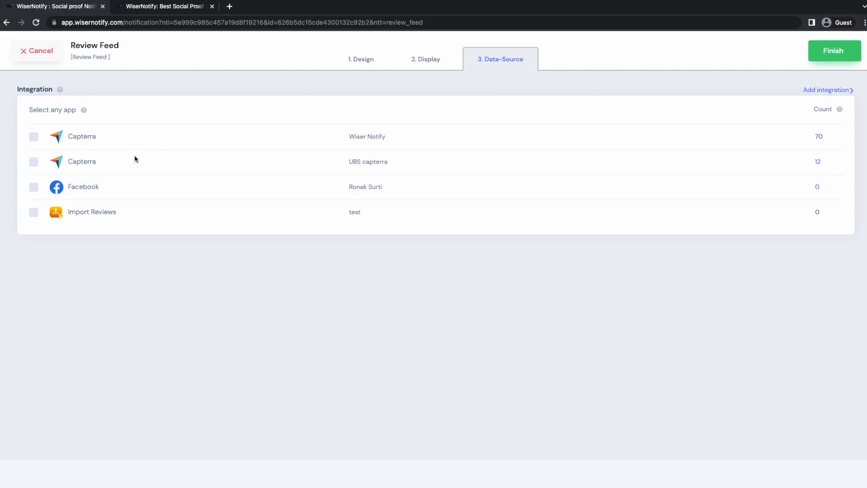
# Select the Wiser Notify Capterra integration as data source, finish the setup and turn the notification on
pyautogui.click(33, 137)
pyautogui.click(840, 55)
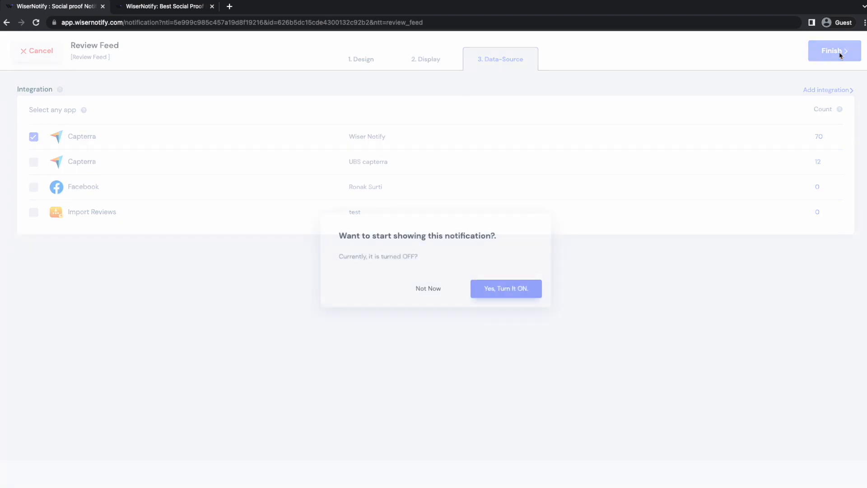
pyautogui.click(481, 287)
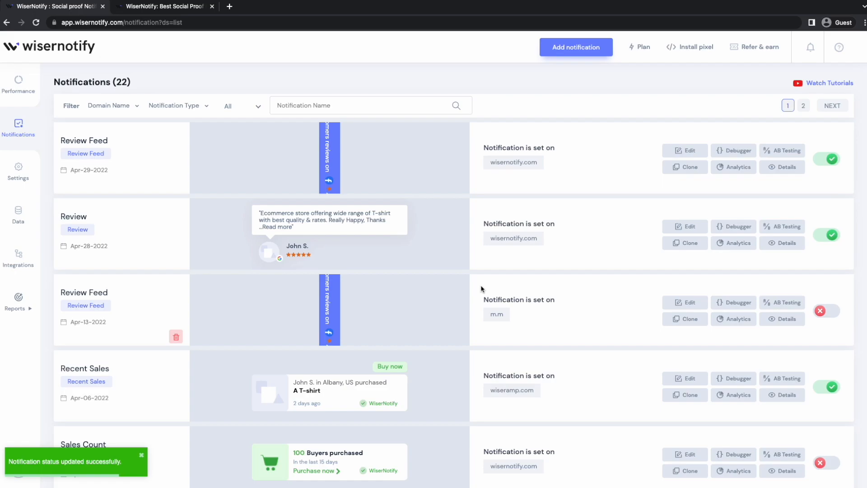
# Switch to the wisernotify.com website, open the customer reviews widget, view its Capterra reviews and close it
pyautogui.click(171, 9)
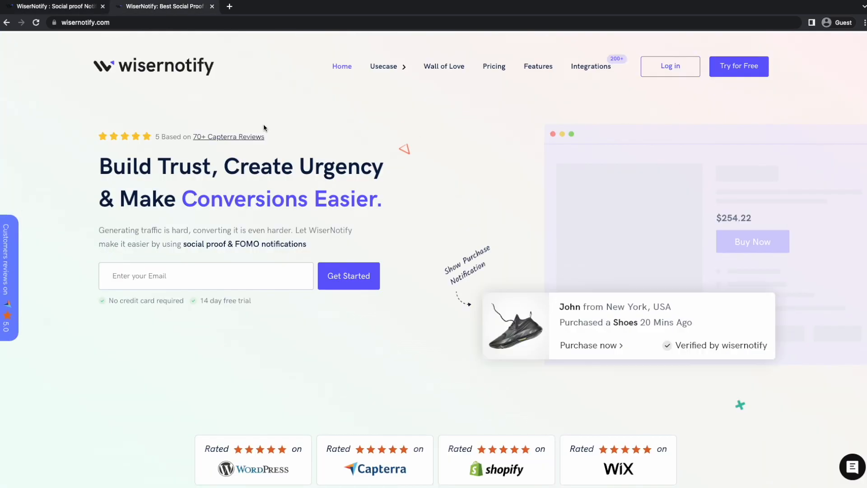
pyautogui.click(11, 250)
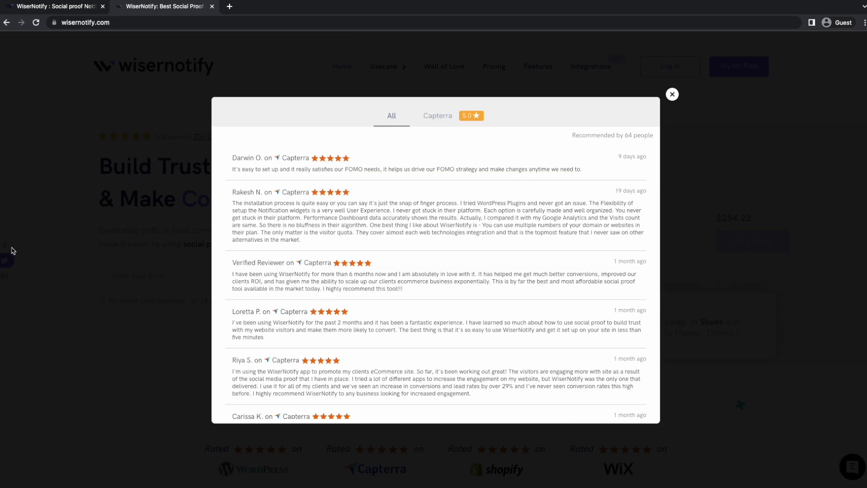
pyautogui.click(451, 125)
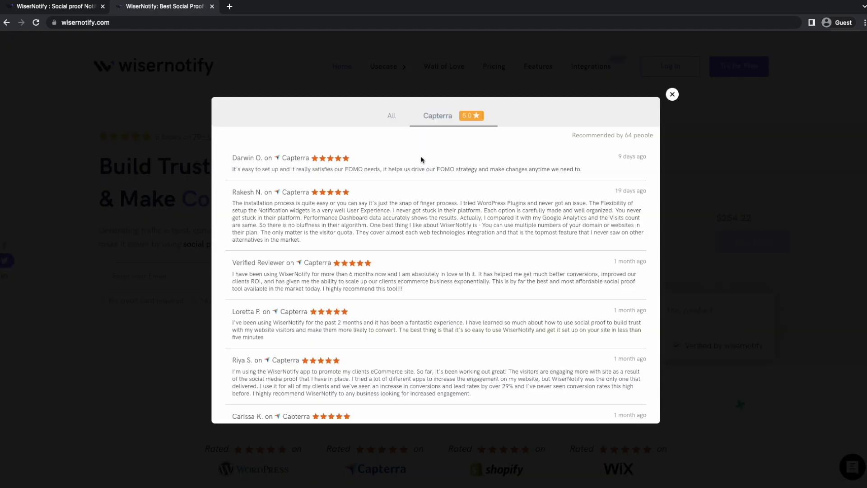
pyautogui.click(672, 94)
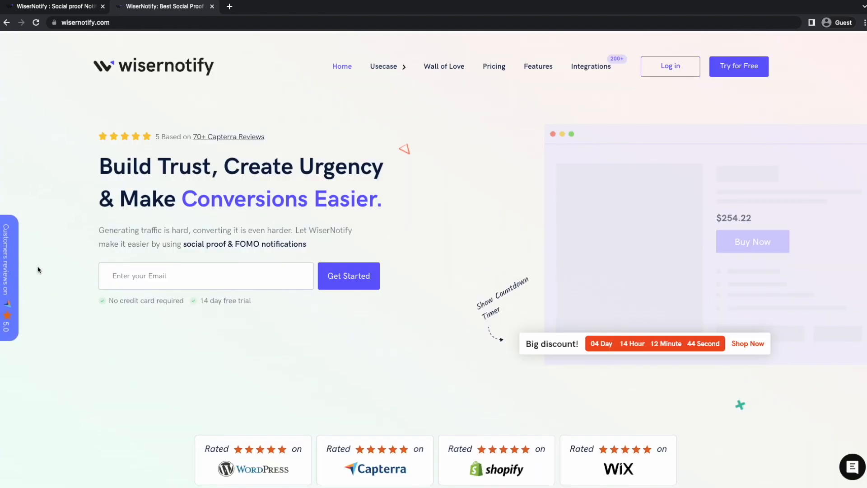